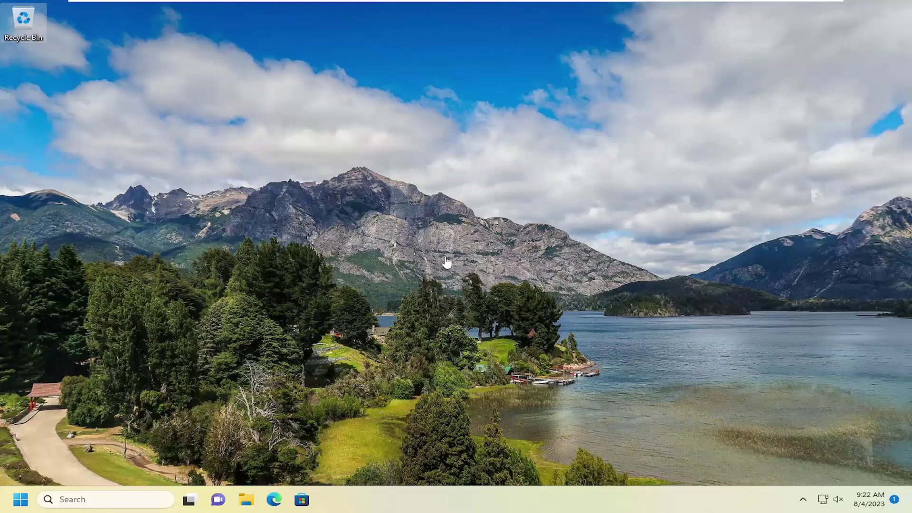
Search for cmd and launch Command Prompt as administrator, approving the UAC prompt.
{"action": "left_click", "coordinate": [114, 504]}
{"action": "type", "text": "cmd"}
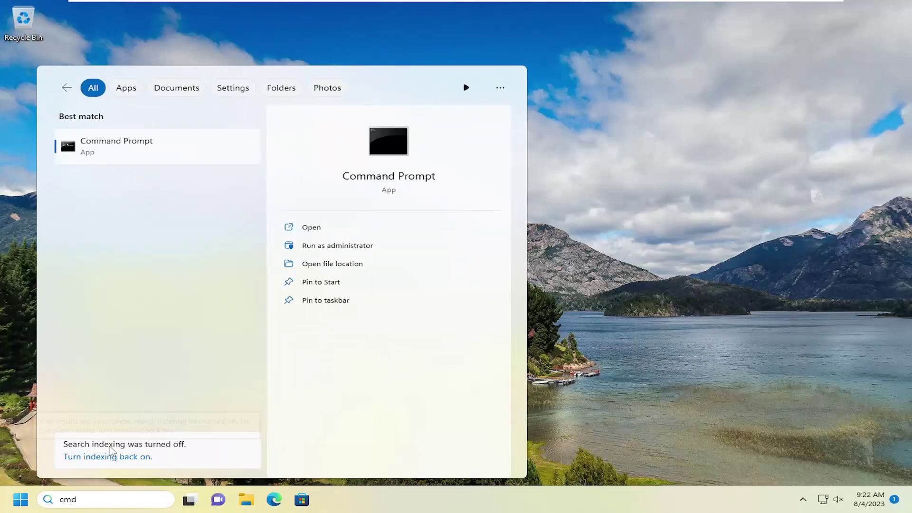
{"action": "right_click", "coordinate": [108, 153]}
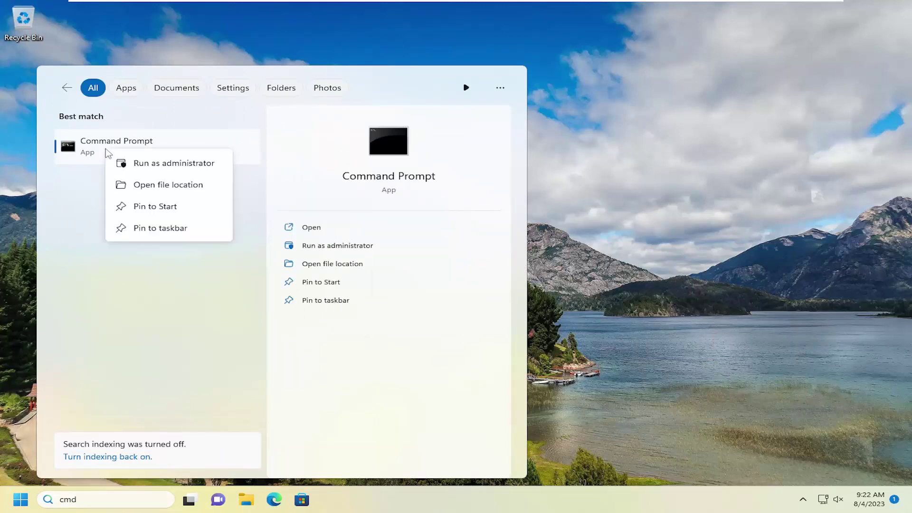
{"action": "left_click", "coordinate": [158, 168]}
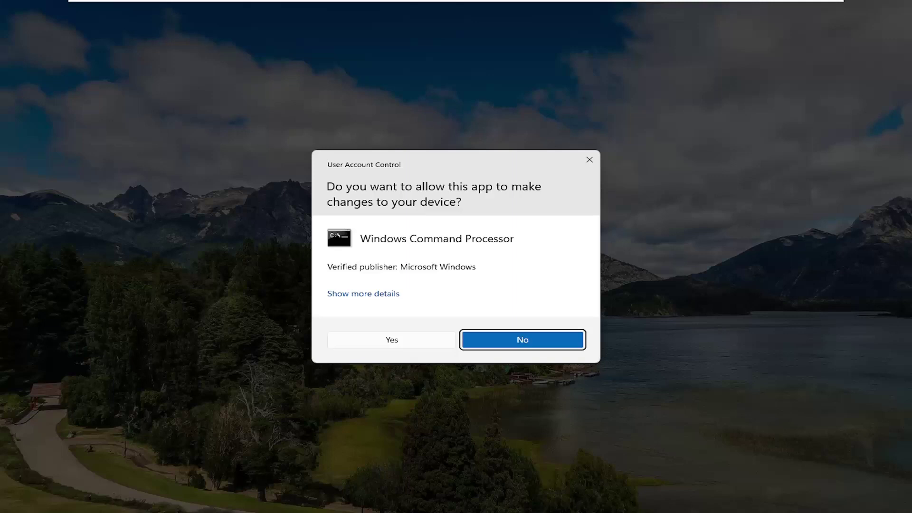
{"action": "left_click", "coordinate": [414, 339]}
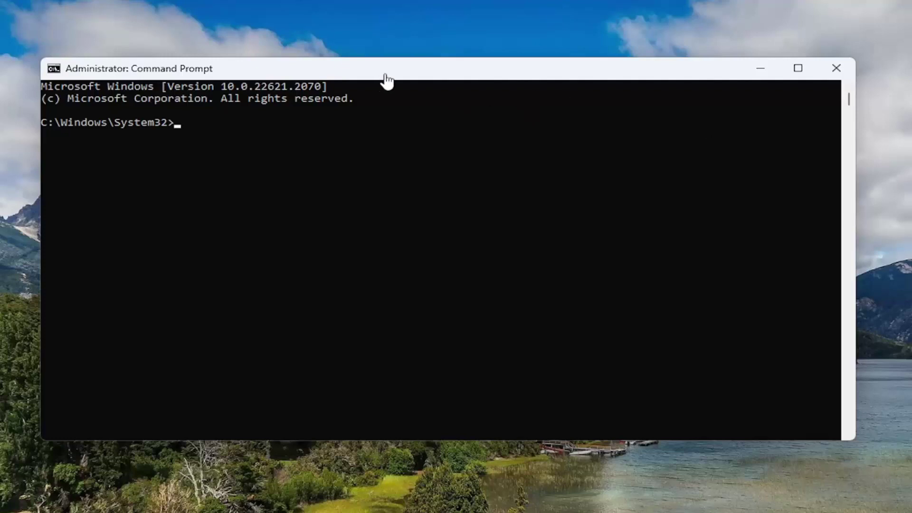
Paste and run 'REAgentC.exe /disable' to turn off the Windows Recovery Environment.
{"action": "right_click", "coordinate": [423, 72]}
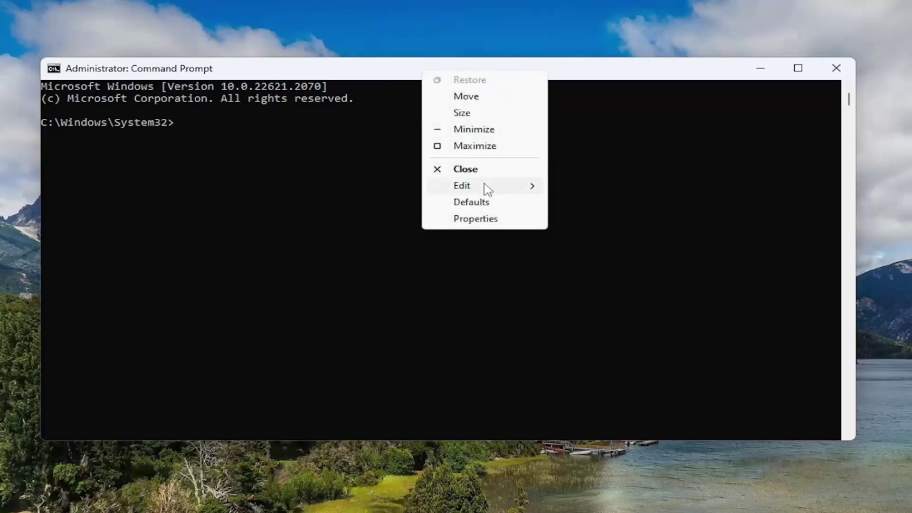
{"action": "mouse_move", "coordinate": [470, 185]}
{"action": "left_click", "coordinate": [587, 218]}
{"action": "key", "text": "Return"}
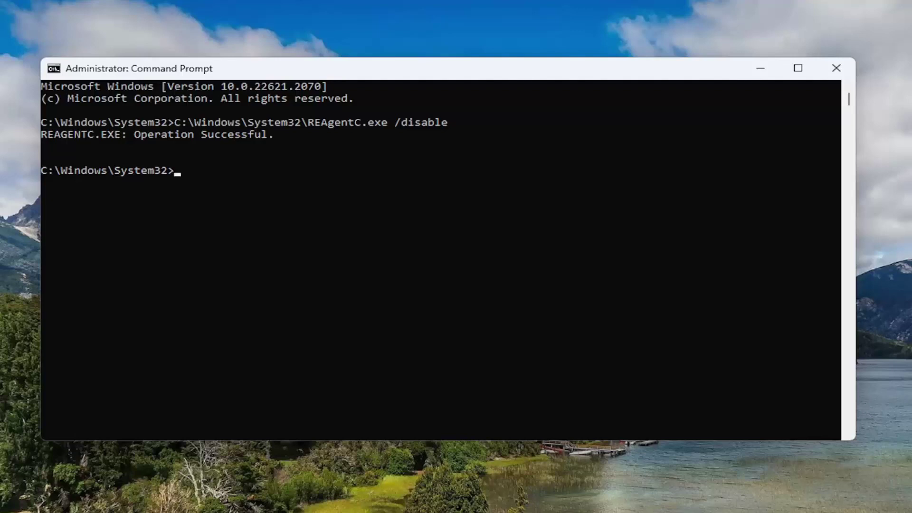
Paste and run 'REAgentC.exe /enable' to turn the Windows Recovery Environment back on.
{"action": "right_click", "coordinate": [480, 72]}
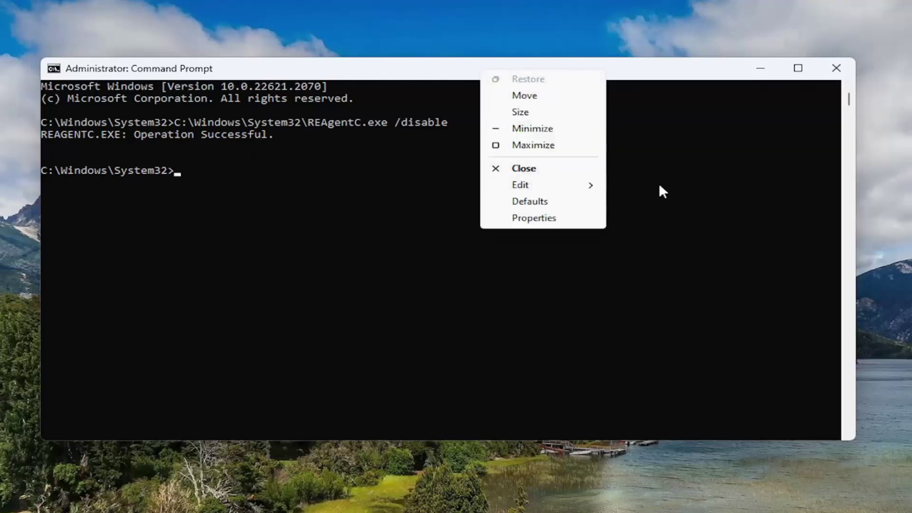
{"action": "mouse_move", "coordinate": [527, 185]}
{"action": "left_click", "coordinate": [685, 219]}
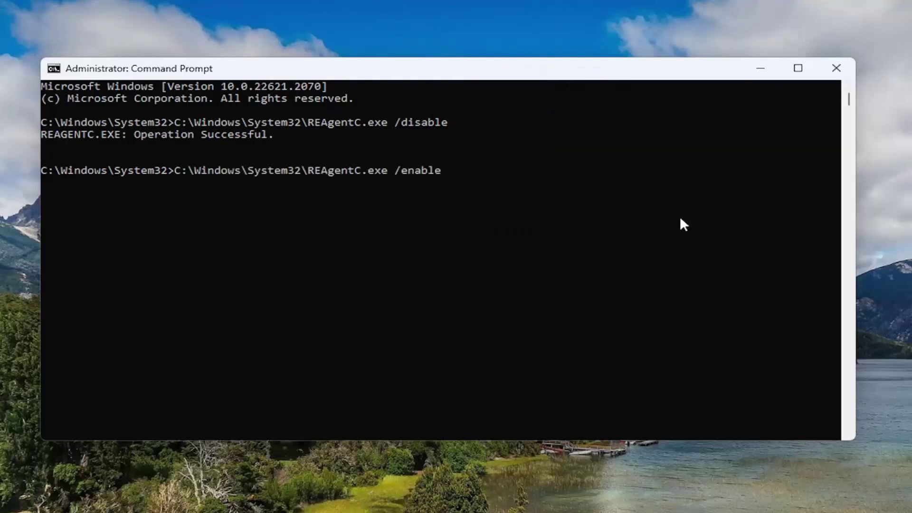
{"action": "key", "text": "Return"}
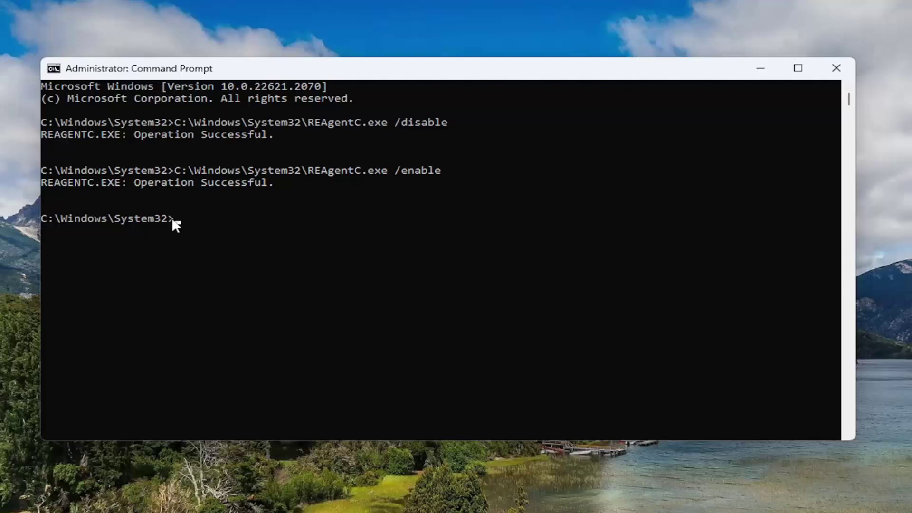
Run 'sfc /scannow' in the console to scan and repair Windows system files.
{"action": "left_click", "coordinate": [192, 220]}
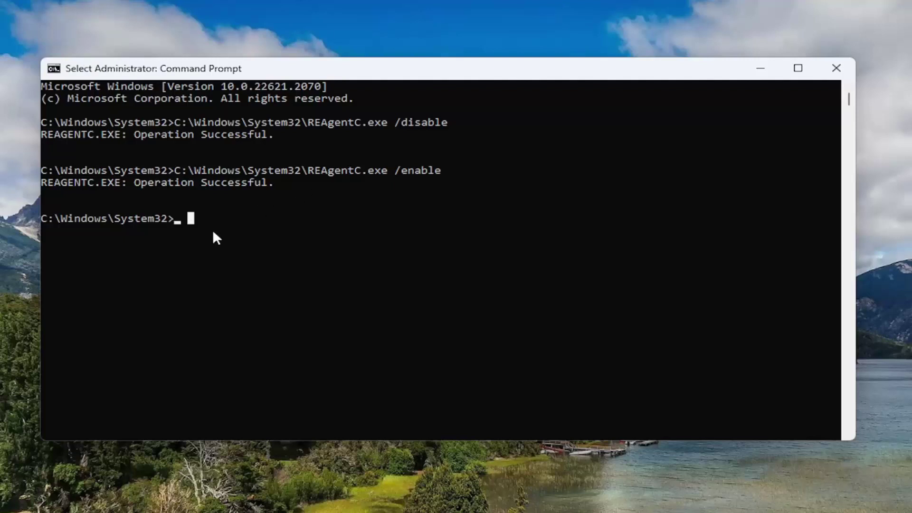
{"action": "type", "text": "sfc"}
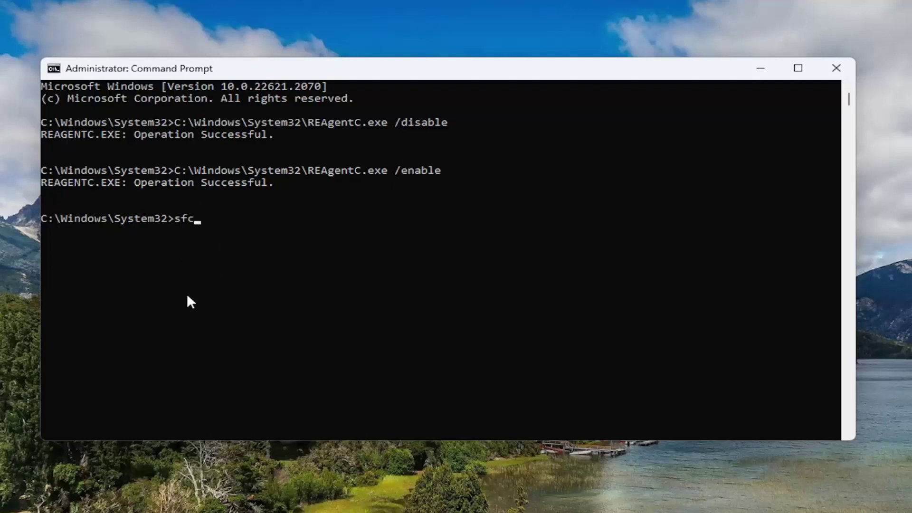
{"action": "type", "text": " /scan"}
{"action": "type", "text": "now"}
{"action": "key", "text": "Return"}
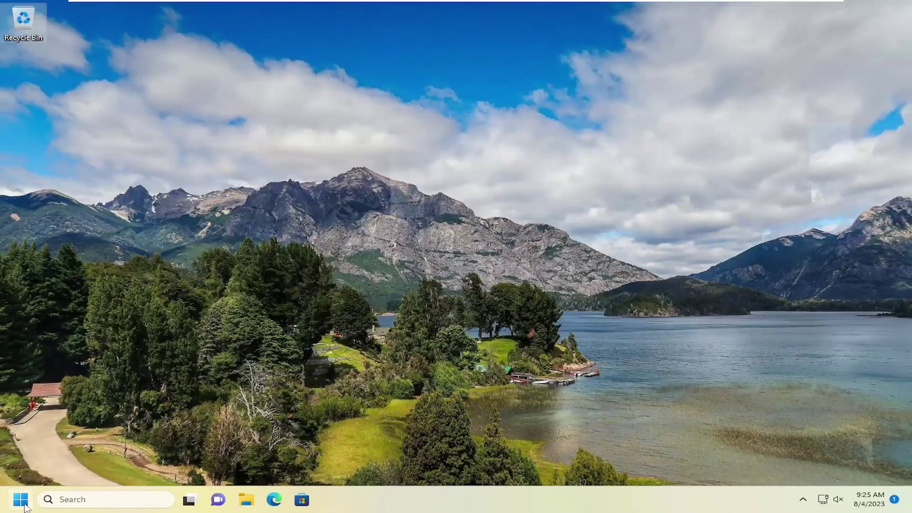
Restart the PC from the Start button's right-click power menu.
{"action": "right_click", "coordinate": [20, 499]}
{"action": "left_click", "coordinate": [157, 447]}
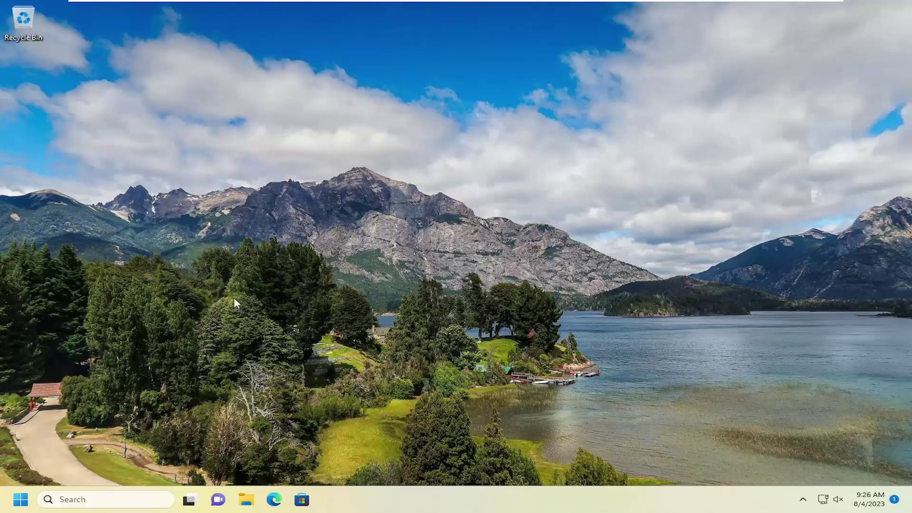
Bring up the Start menu's power options to Shift-restart into the recovery screen.
{"action": "left_click", "coordinate": [20, 499]}
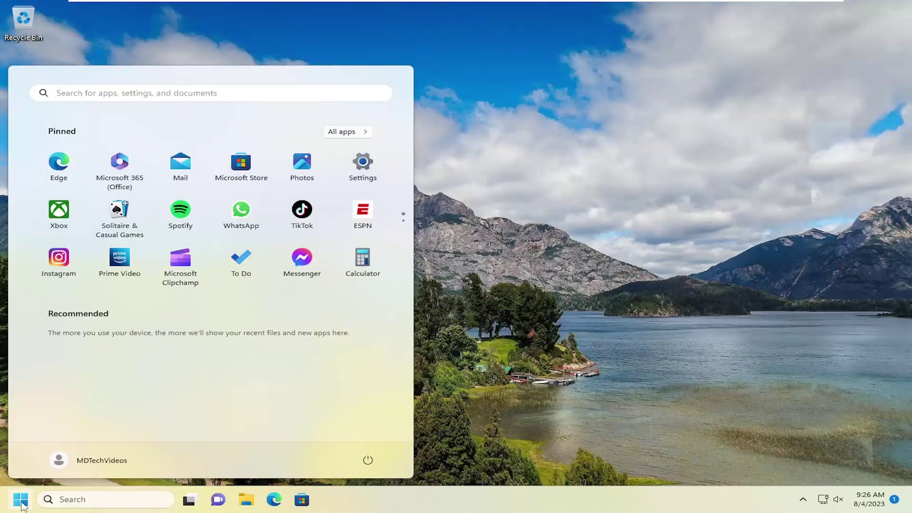
{"action": "left_click", "coordinate": [368, 460]}
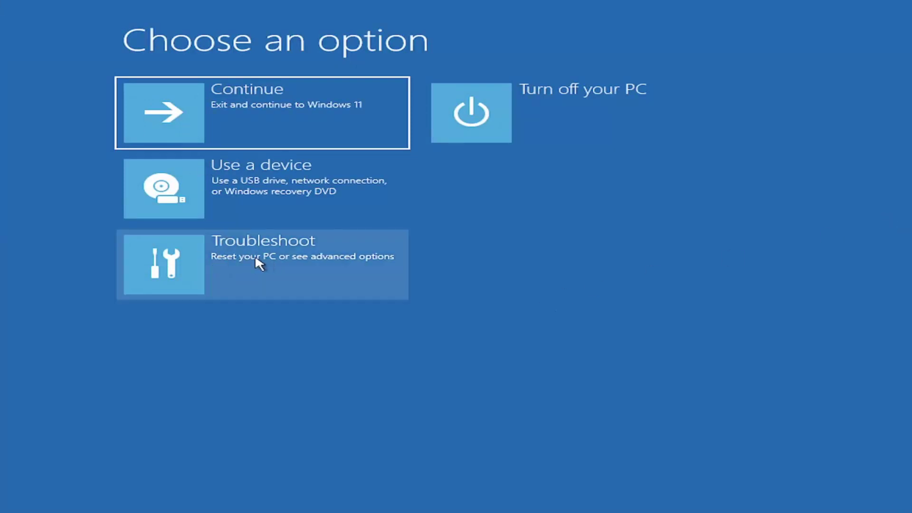
Go to Troubleshoot > Advanced options and launch Startup Repair.
{"action": "left_click", "coordinate": [305, 265]}
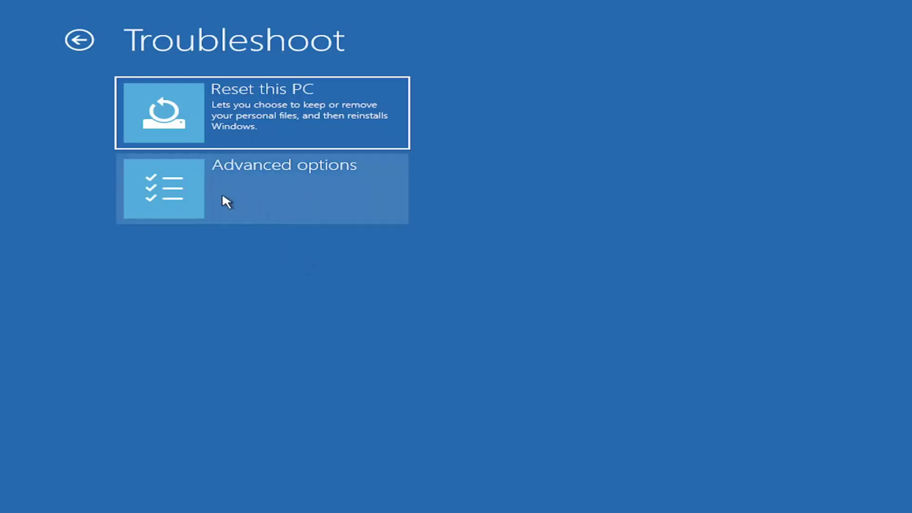
{"action": "left_click", "coordinate": [283, 193]}
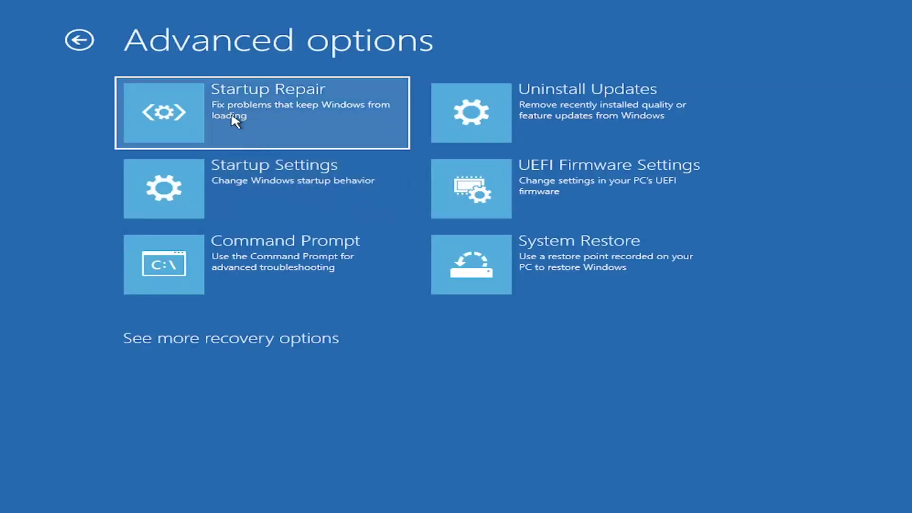
{"action": "left_click", "coordinate": [261, 117]}
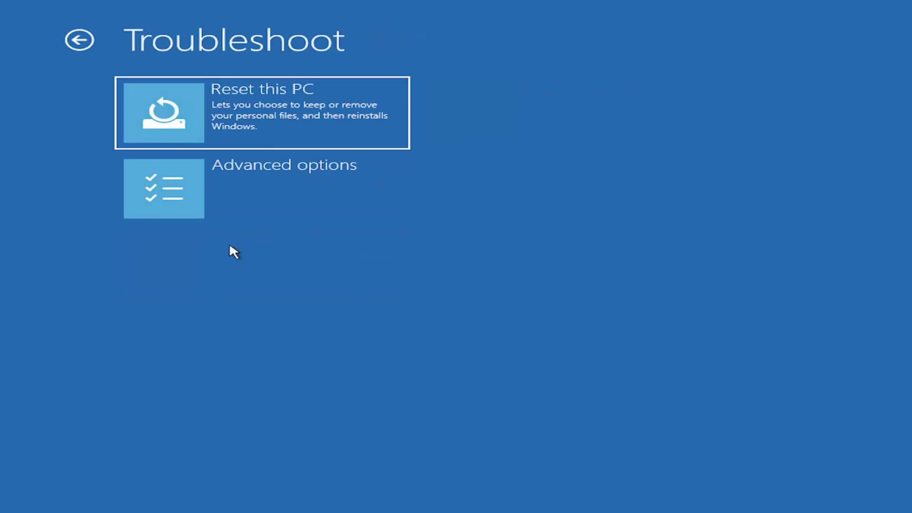
Return to Advanced options and view the Uninstall Updates choices.
{"action": "left_click", "coordinate": [234, 179]}
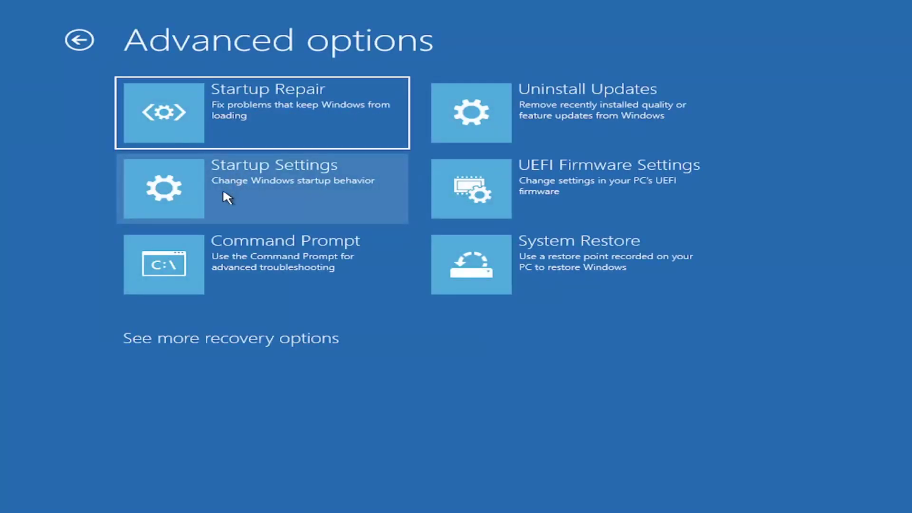
{"action": "left_click", "coordinate": [601, 102]}
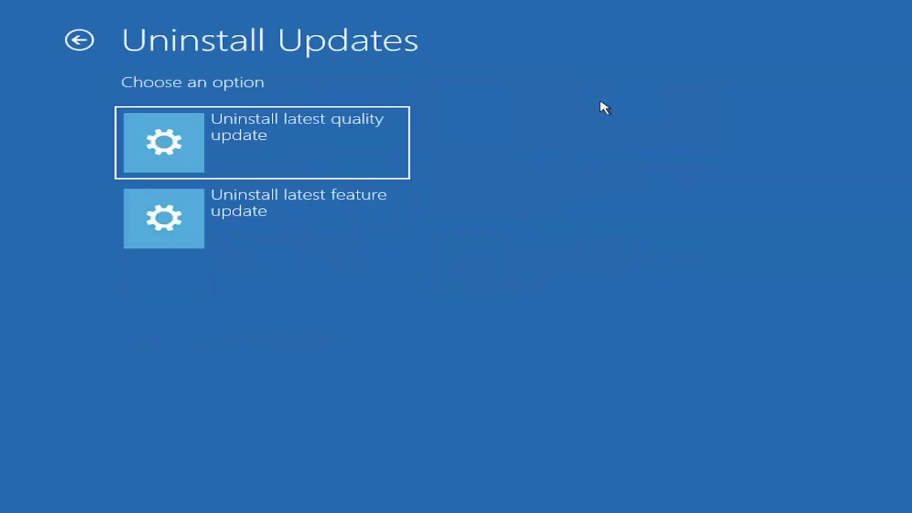